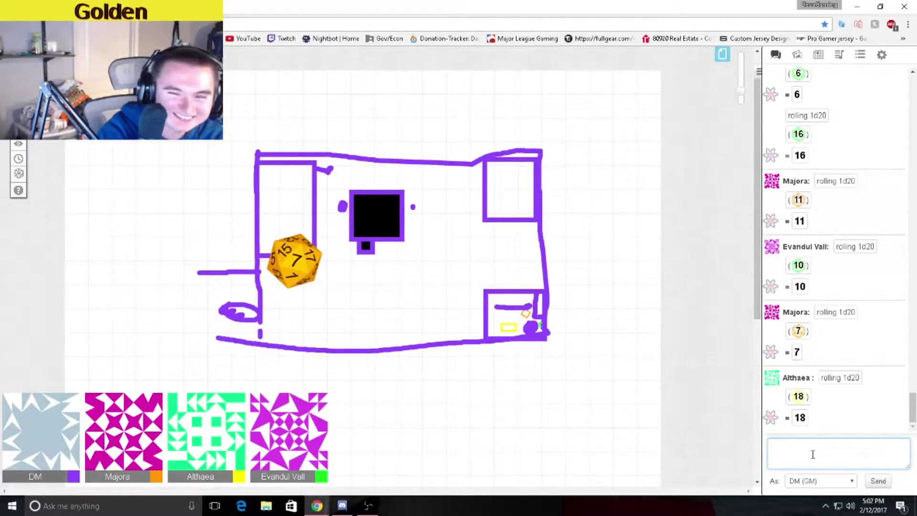
# Roll 1d20 from the Dice Roller, posting a 9, then close the roller
pyautogui.click(17, 174)
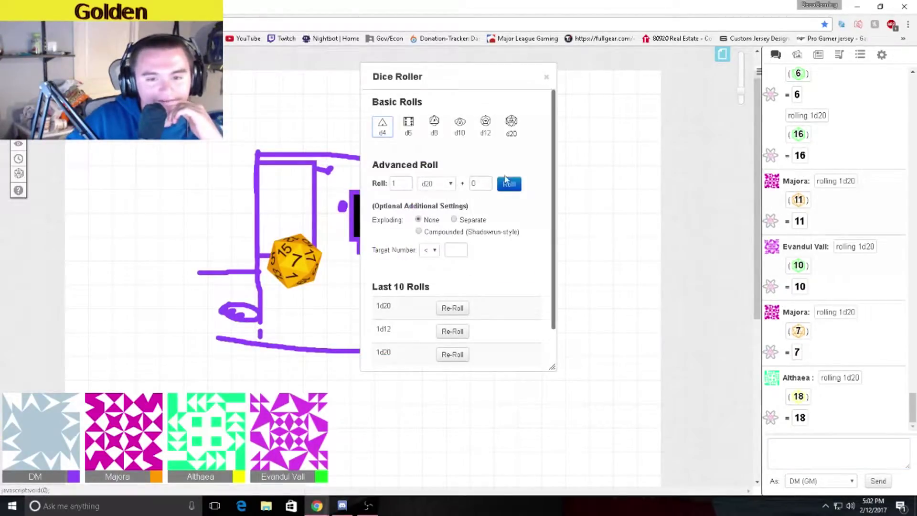
pyautogui.click(508, 185)
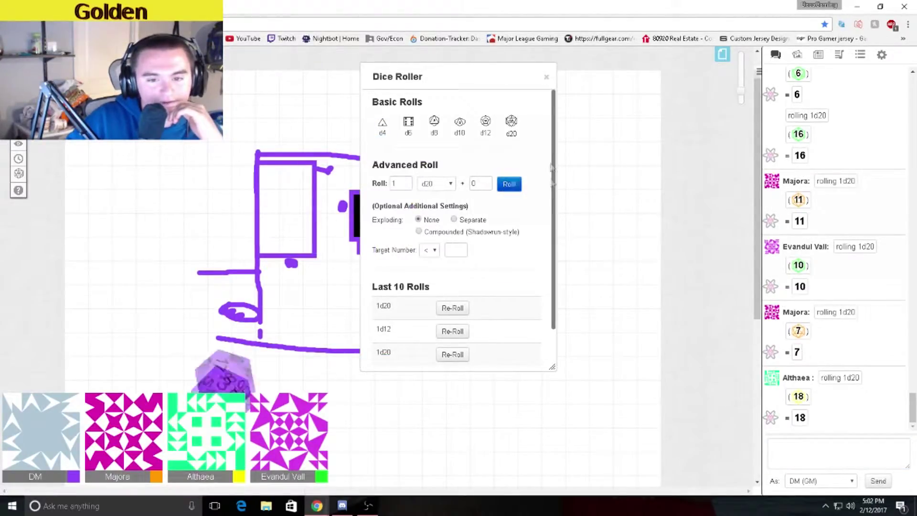
pyautogui.click(546, 77)
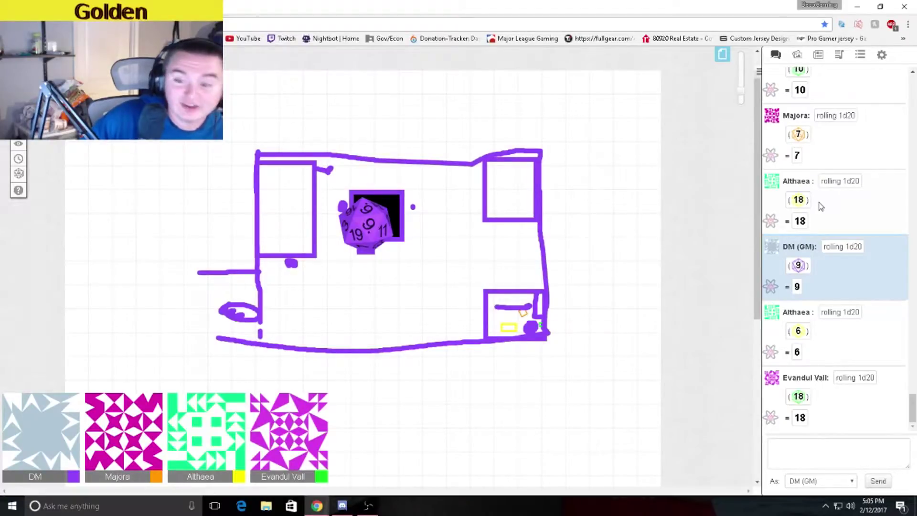
# Roll a GM 1d20 of 19, keeping the Dice Roller open and moved aside
pyautogui.click(794, 461)
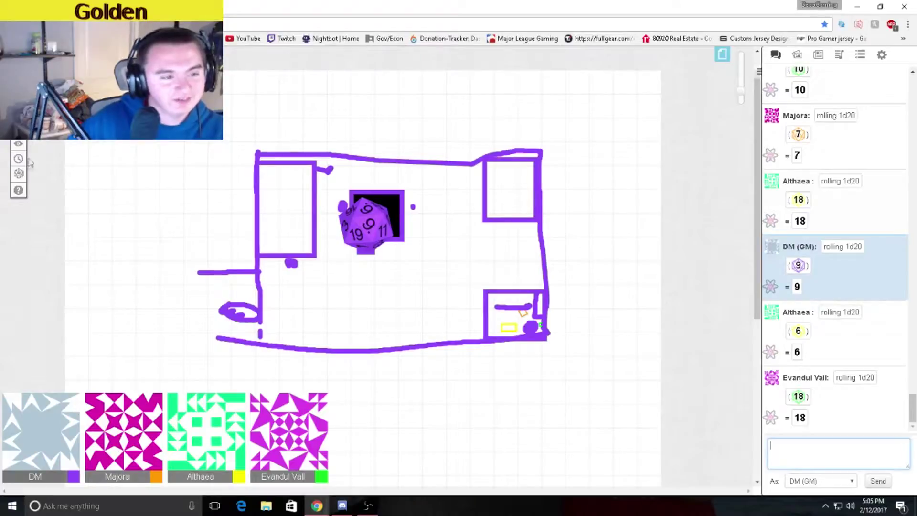
pyautogui.click(19, 175)
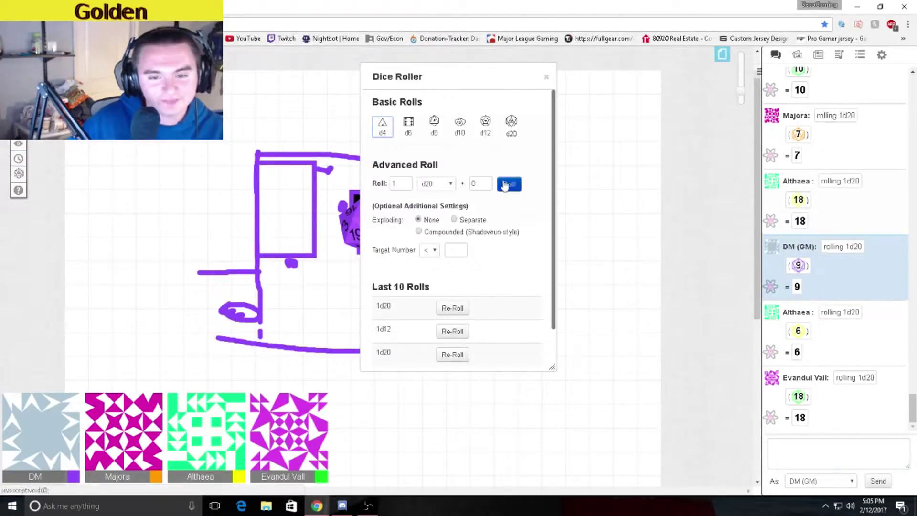
pyautogui.moveTo(476, 75); pyautogui.dragTo(584, 72)
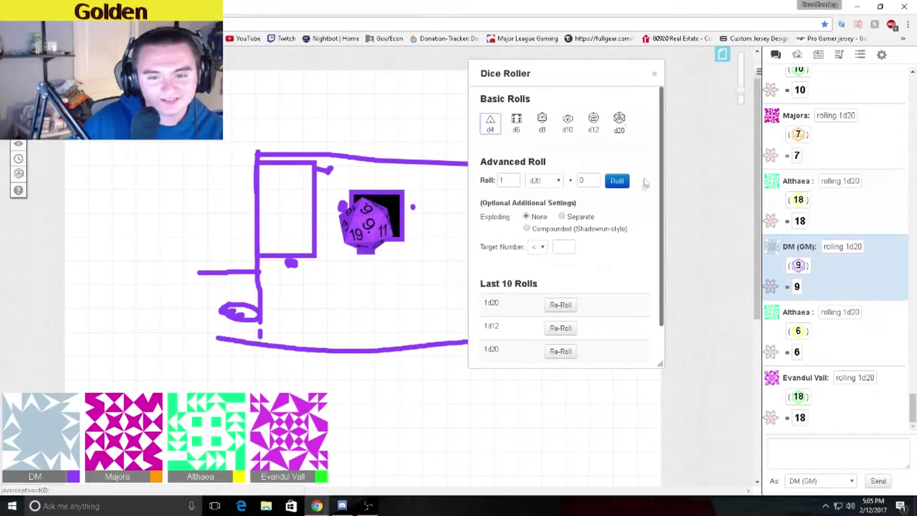
pyautogui.click(616, 183)
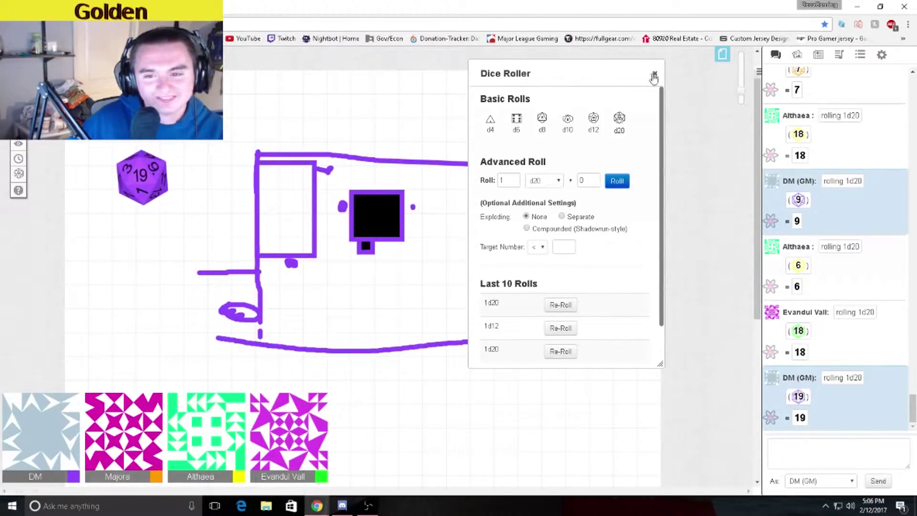
pyautogui.moveTo(606, 71)
pyautogui.mouseDown()
pyautogui.moveTo(720, 103)
pyautogui.moveTo(642, 84)
pyautogui.moveTo(647, 93)
pyautogui.mouseUp()
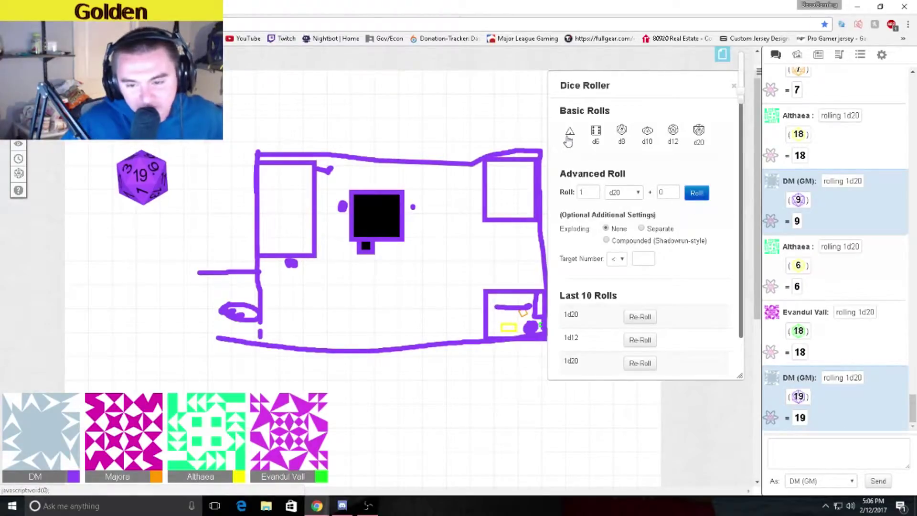
# Roll a GM d4 of 3 from Basic Rolls, then close the Dice Roller
pyautogui.click(569, 134)
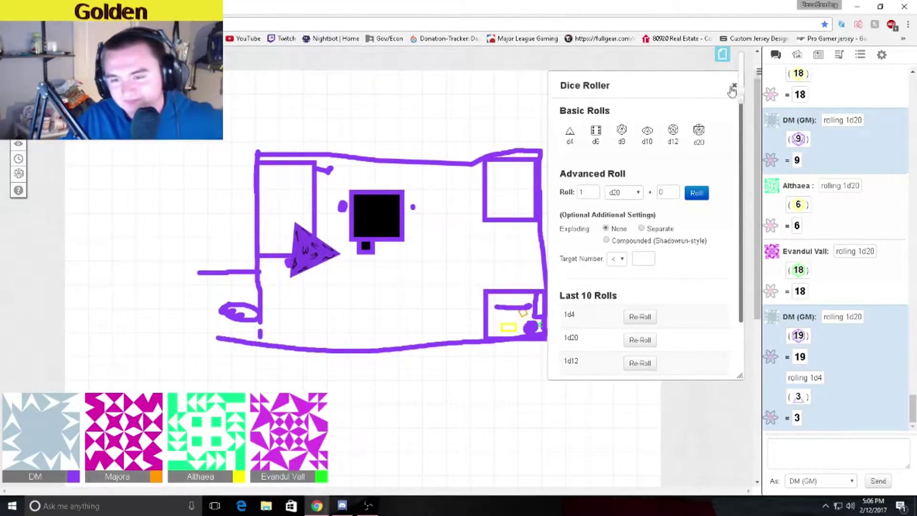
pyautogui.moveTo(727, 88); pyautogui.dragTo(673, 91)
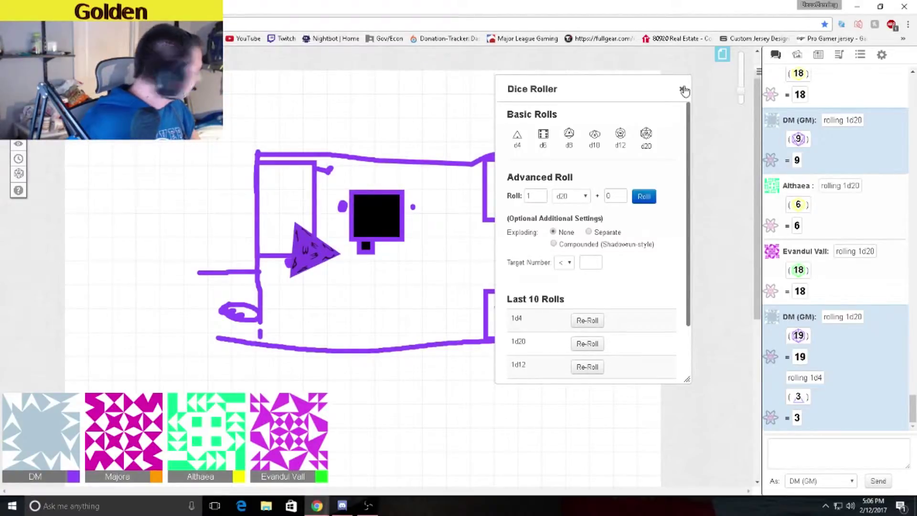
pyautogui.click(684, 90)
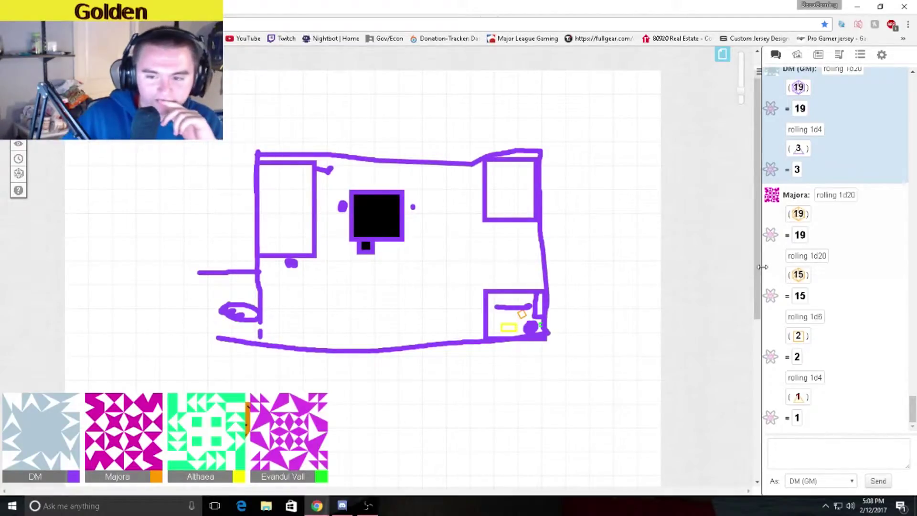
pyautogui.scroll(2, 800, 278)
pyautogui.scroll(3, 800, 278)
pyautogui.scroll(2, 800, 278)
pyautogui.scroll(2, 800, 278)
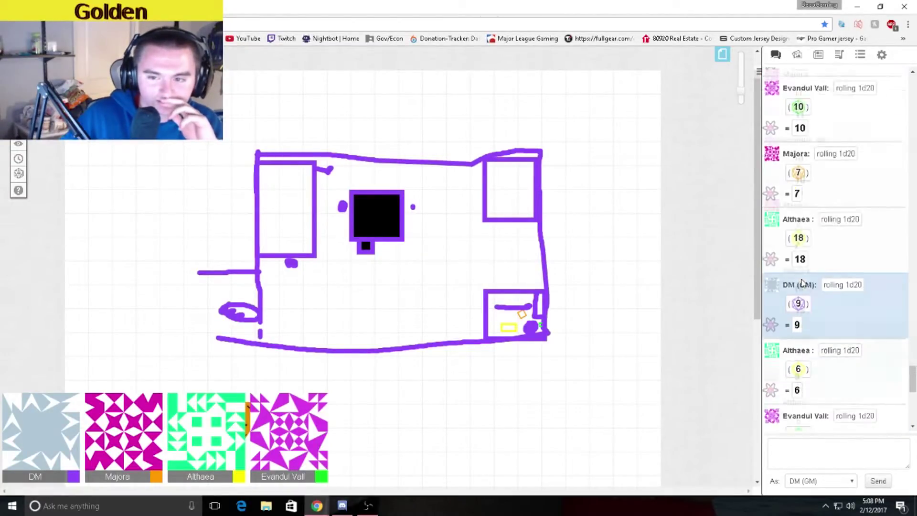
pyautogui.scroll(2, 800, 278)
pyautogui.scroll(2, 802, 284)
pyautogui.scroll(-2, 822, 313)
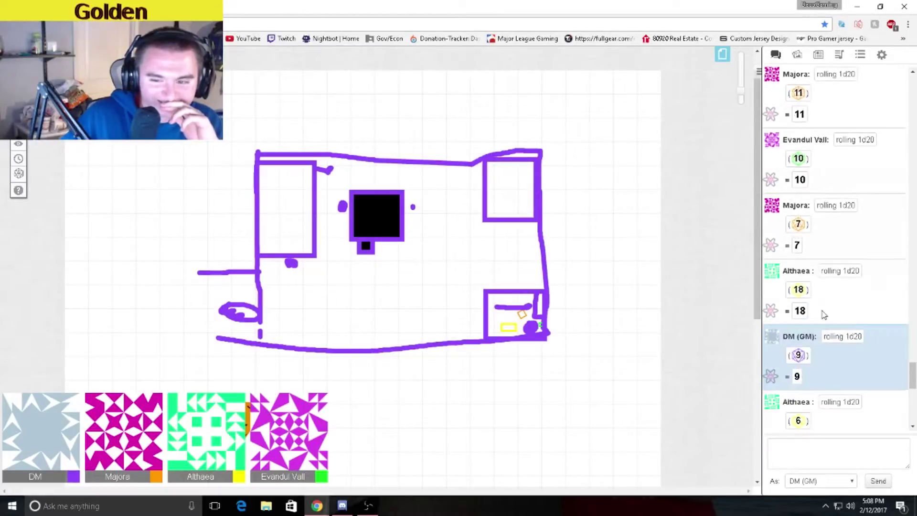
pyautogui.scroll(-1, 822, 314)
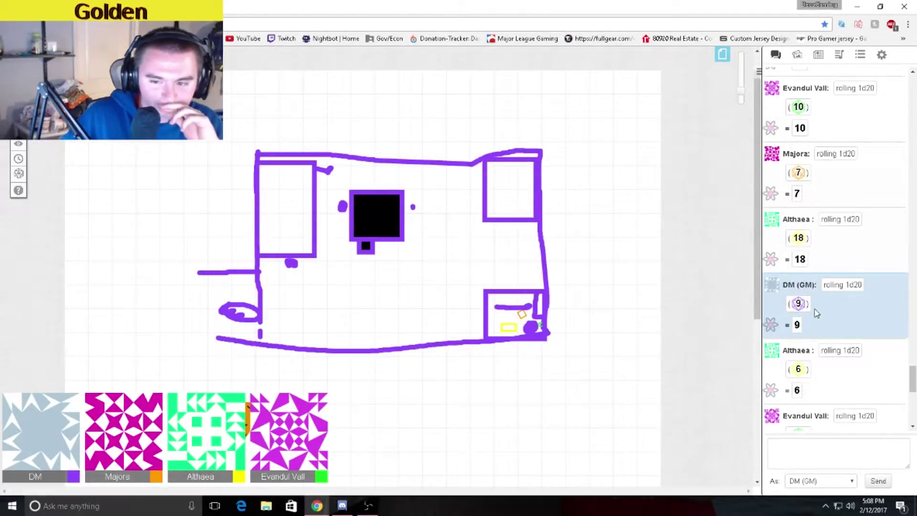
pyautogui.scroll(1, 828, 289)
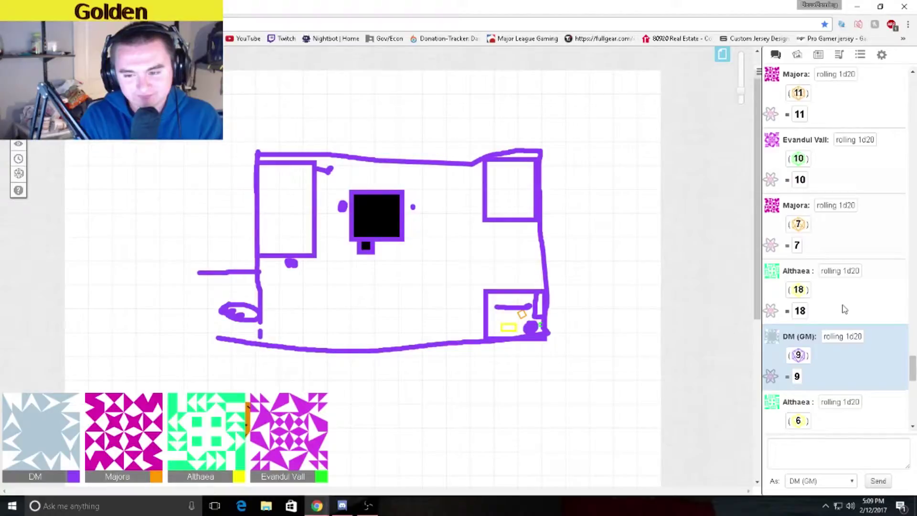
pyautogui.scroll(-5, 843, 310)
pyautogui.scroll(-5, 845, 307)
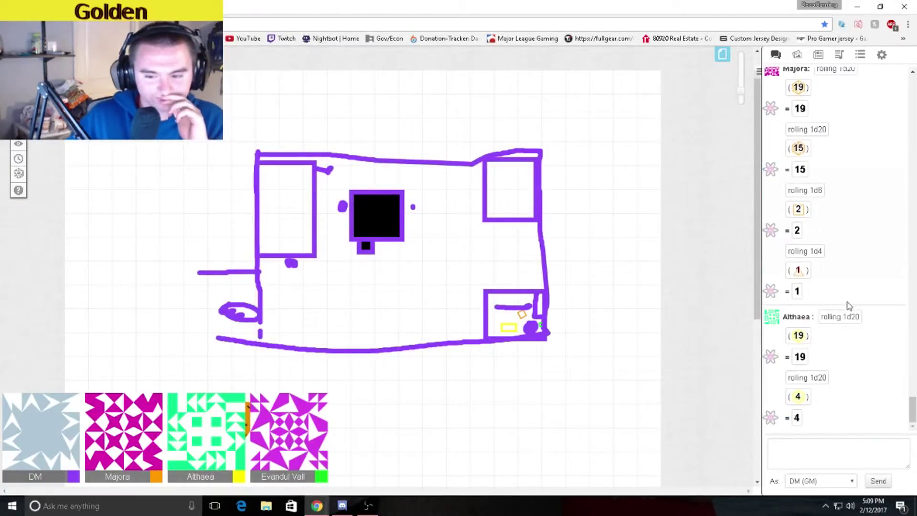
pyautogui.scroll(-5, 847, 305)
pyautogui.scroll(-5, 848, 305)
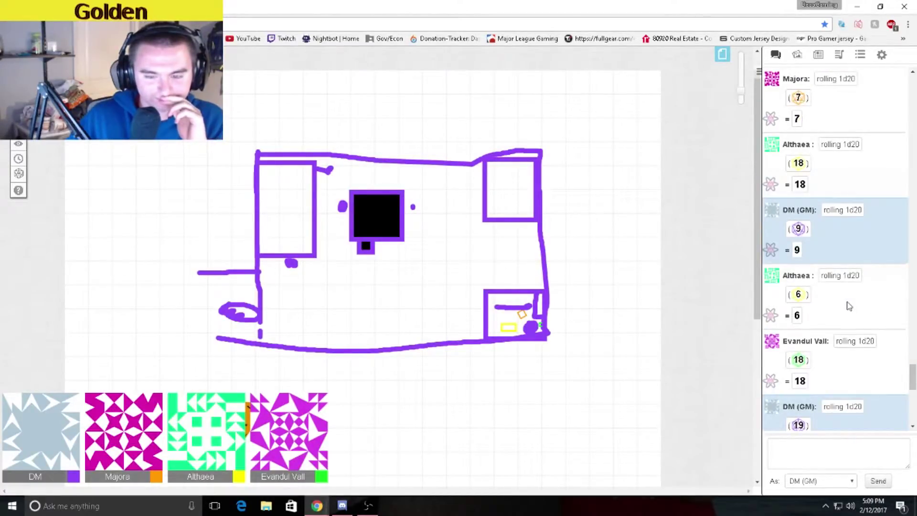
pyautogui.scroll(-5, 849, 306)
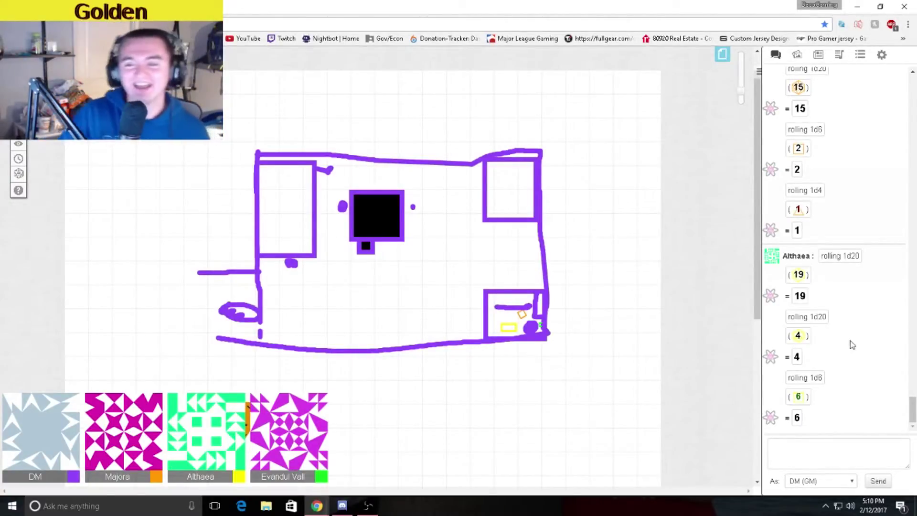
pyautogui.scroll(2, 852, 348)
pyautogui.scroll(2, 852, 345)
pyautogui.scroll(2, 853, 345)
pyautogui.scroll(2, 854, 346)
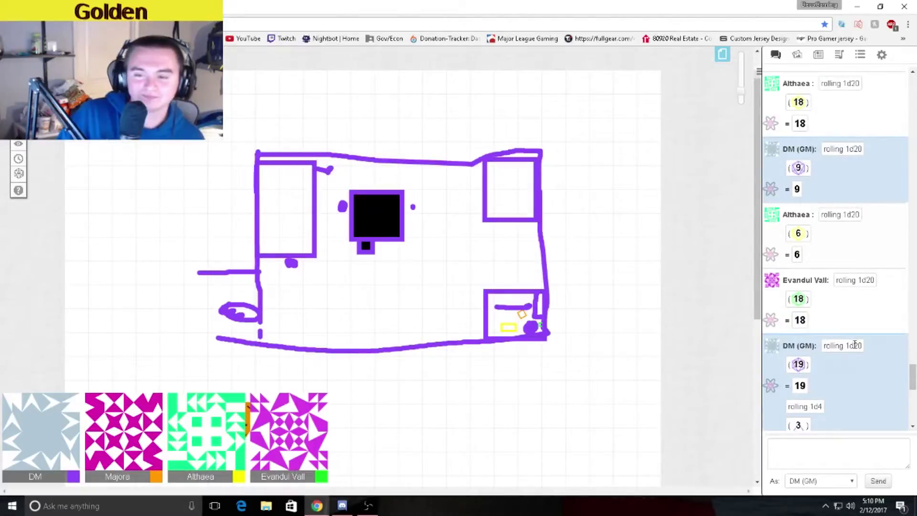
pyautogui.scroll(3, 854, 347)
pyautogui.scroll(-5, 853, 347)
pyautogui.scroll(-3, 853, 347)
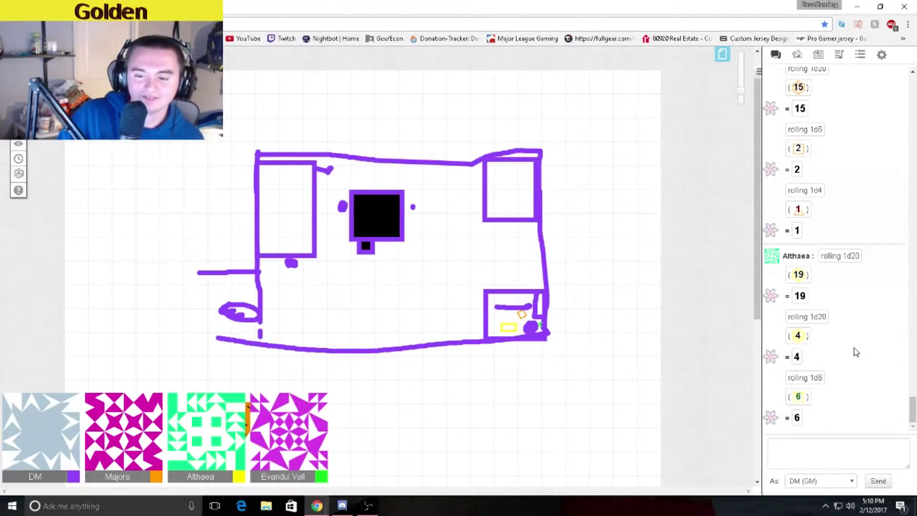
pyautogui.scroll(3, 854, 348)
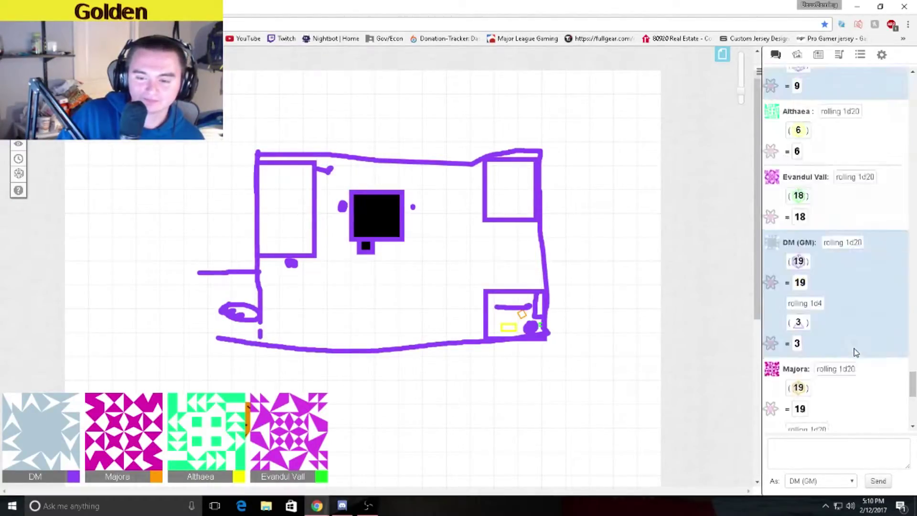
pyautogui.scroll(3, 854, 348)
pyautogui.scroll(1, 853, 348)
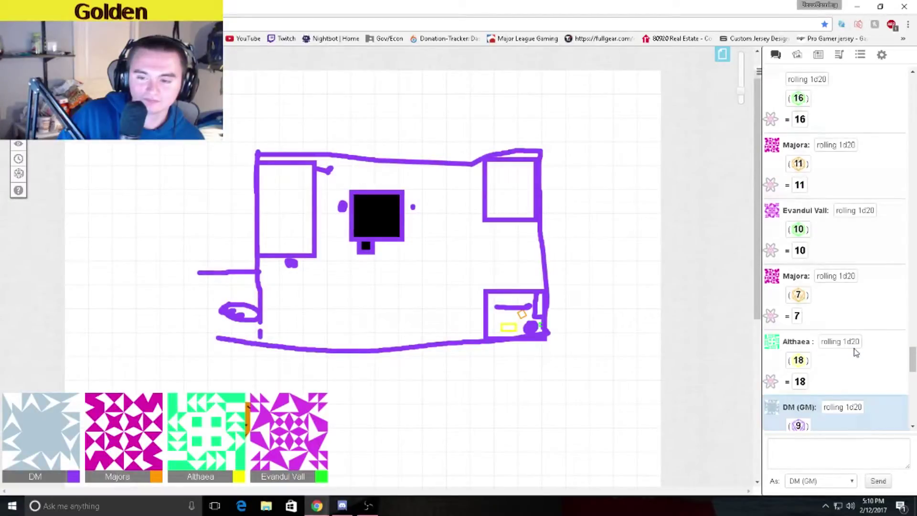
pyautogui.scroll(1, 854, 348)
pyautogui.scroll(-1, 854, 348)
pyautogui.scroll(-1, 853, 348)
pyautogui.scroll(1, 854, 348)
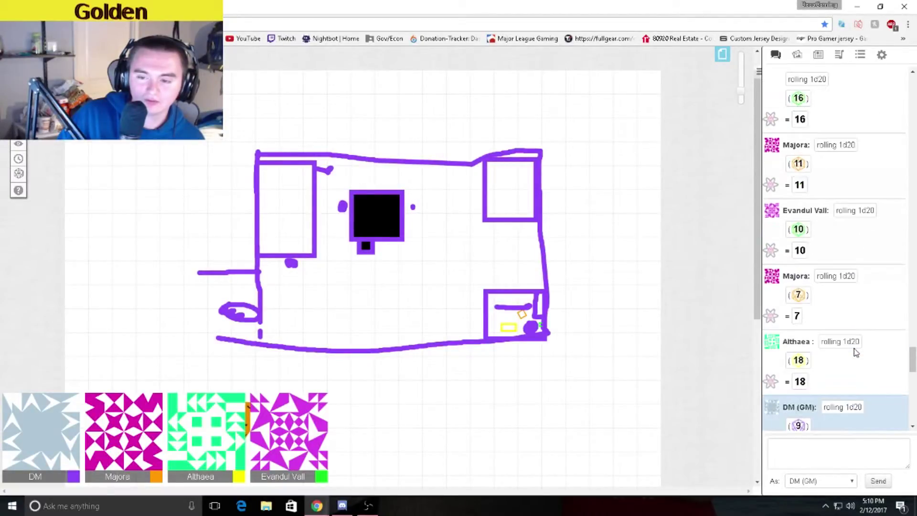
pyautogui.scroll(1, 854, 349)
pyautogui.scroll(1, 854, 349)
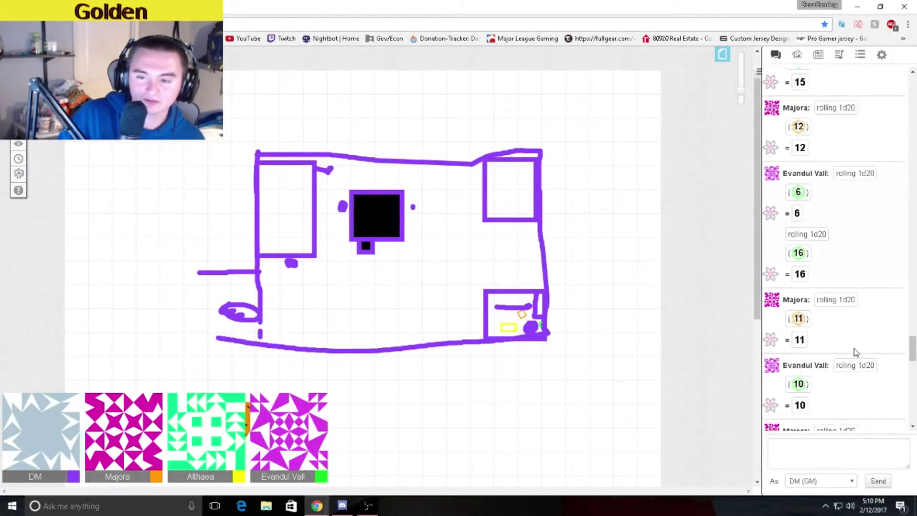
pyautogui.scroll(1, 855, 348)
pyautogui.scroll(1, 854, 348)
pyautogui.scroll(-2, 854, 348)
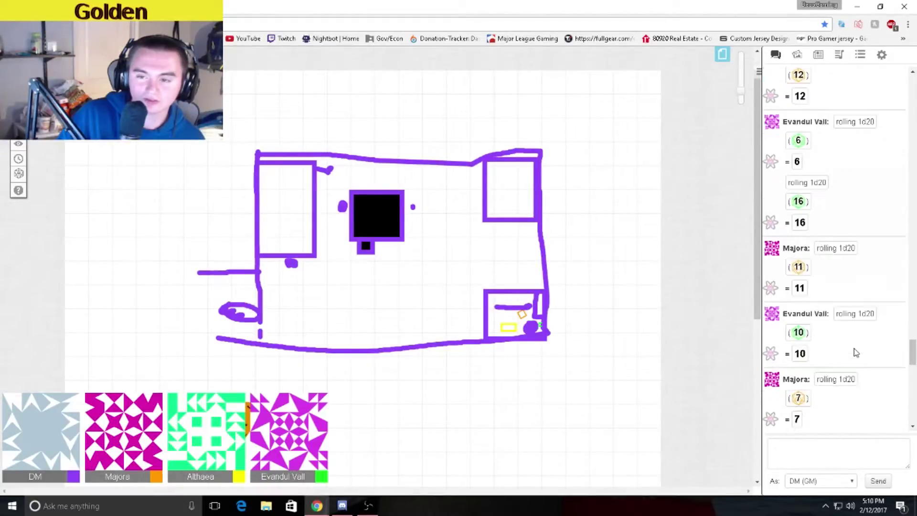
pyautogui.scroll(-2, 854, 348)
pyautogui.scroll(-1, 855, 352)
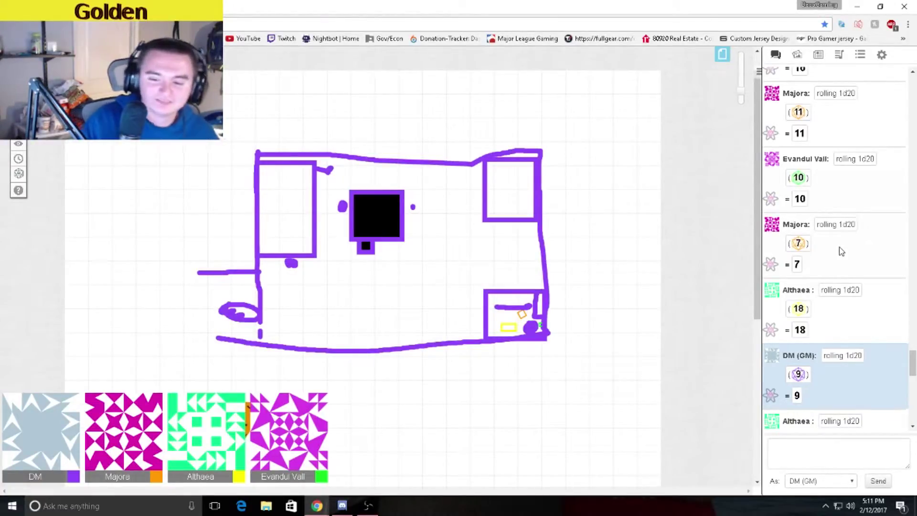
pyautogui.scroll(-5, 843, 246)
pyautogui.scroll(-2, 842, 246)
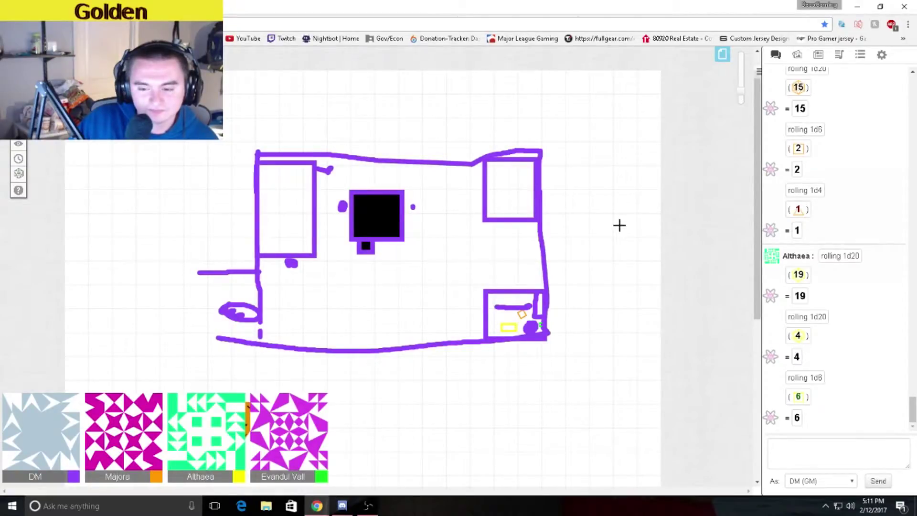
pyautogui.scroll(-3, 618, 227)
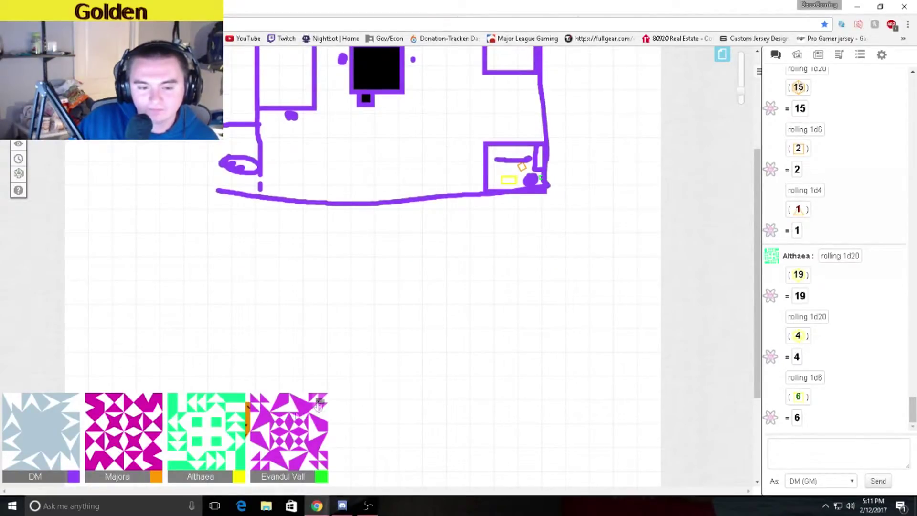
pyautogui.scroll(-3, 301, 287)
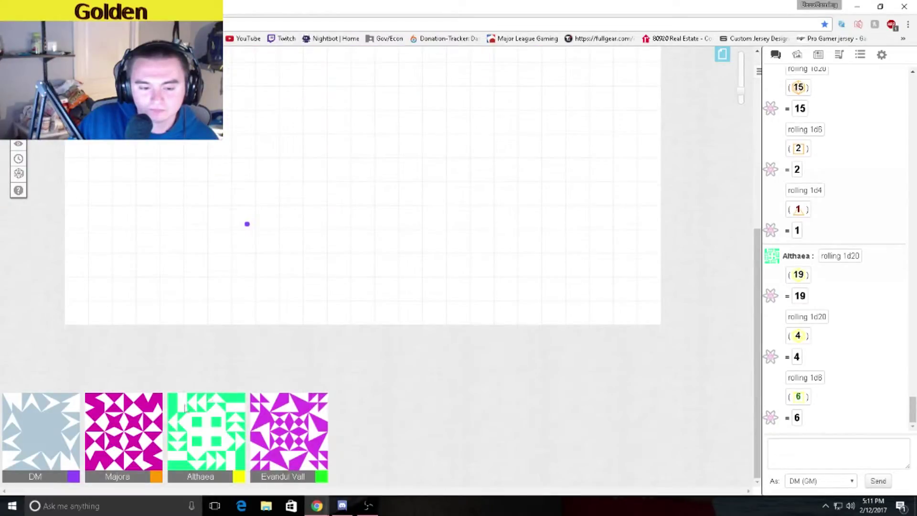
pyautogui.scroll(5, 329, 306)
pyautogui.scroll(2, 423, 342)
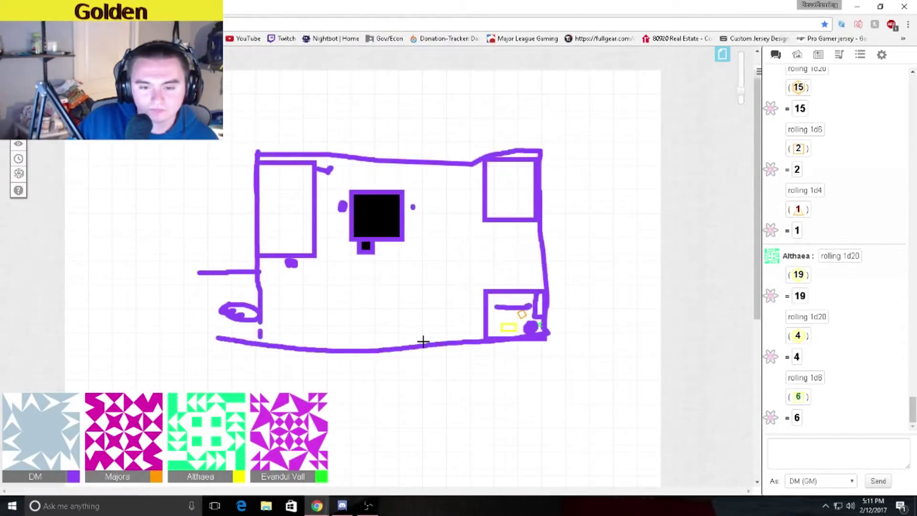
pyautogui.scroll(-2, 423, 341)
pyautogui.scroll(2, 423, 341)
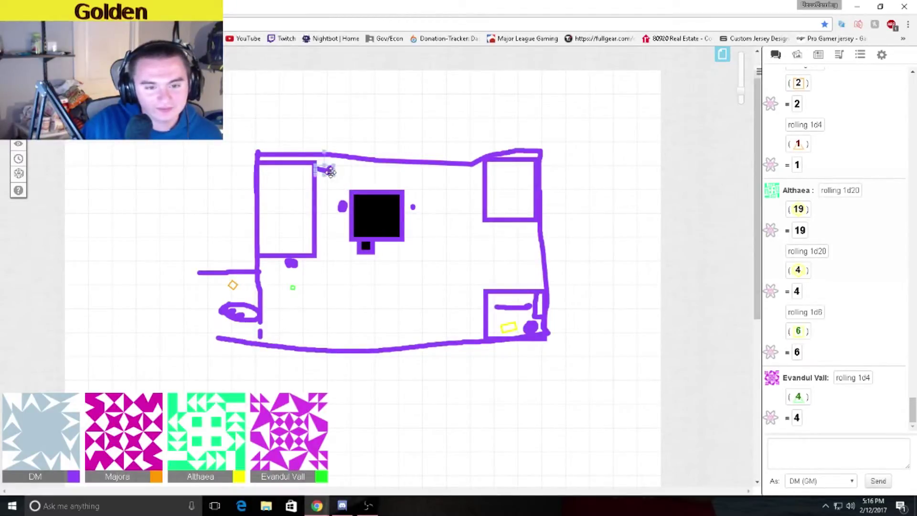
# Select the purple token beside the black square
pyautogui.click(342, 206)
# Bring up the purple token's menu and dismiss it without changes
pyautogui.rightClick(351, 185)
pyautogui.click(353, 181)
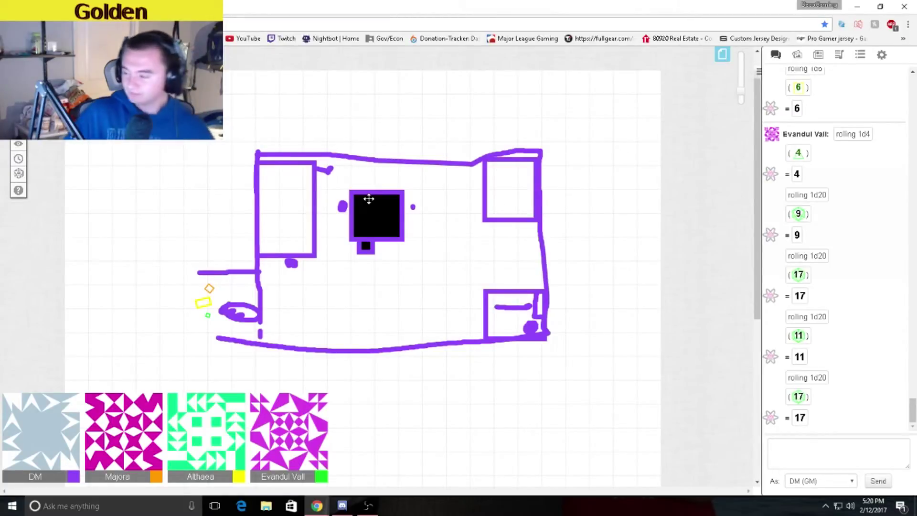
pyautogui.scroll(-4, 436, 225)
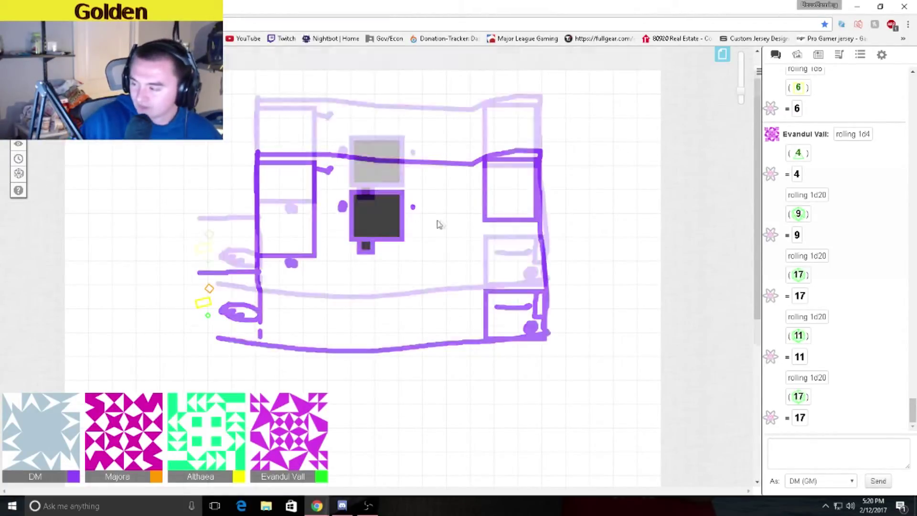
pyautogui.scroll(-4, 637, 239)
pyautogui.scroll(4, 637, 239)
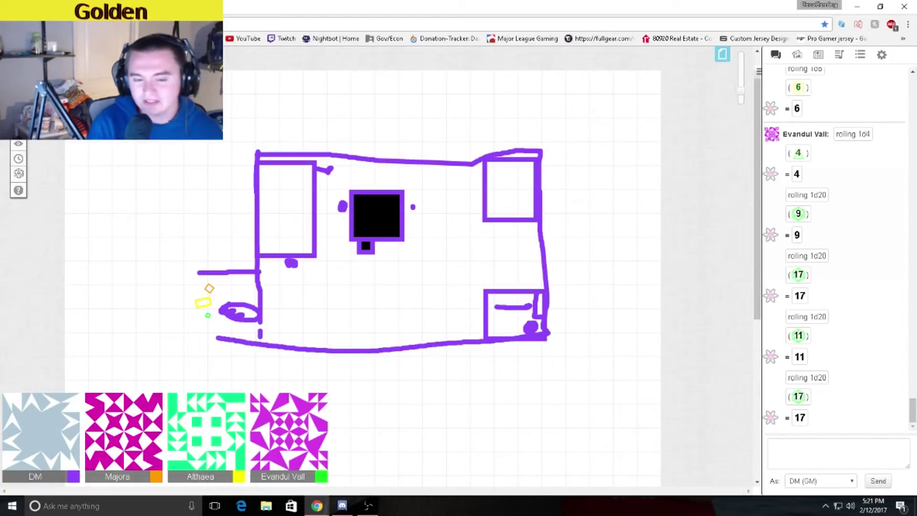
# Ping just left of the room map and open the Page Toolbar's page list
pyautogui.click(192, 310)
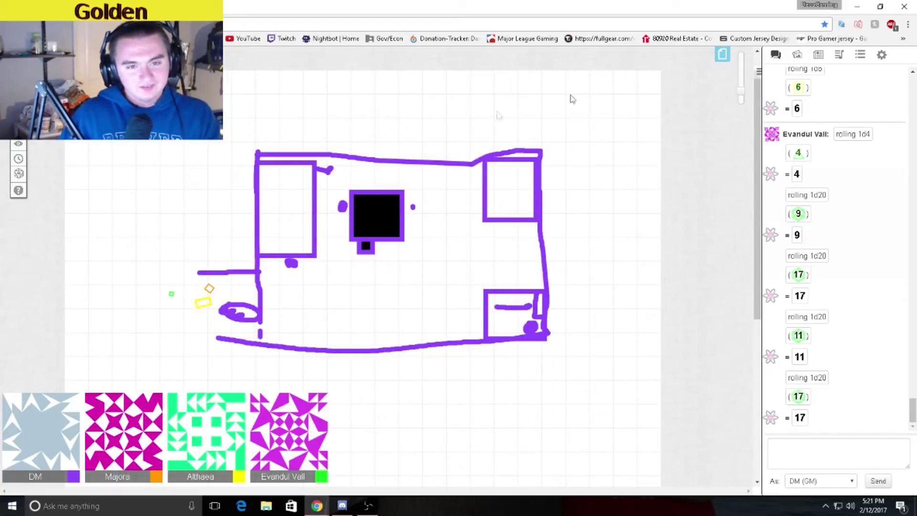
pyautogui.click(721, 58)
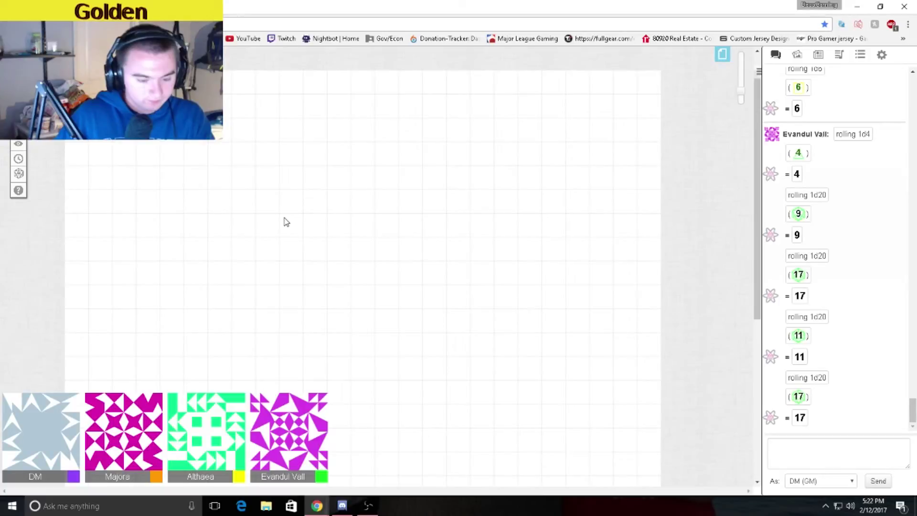
pyautogui.scroll(1, 285, 221)
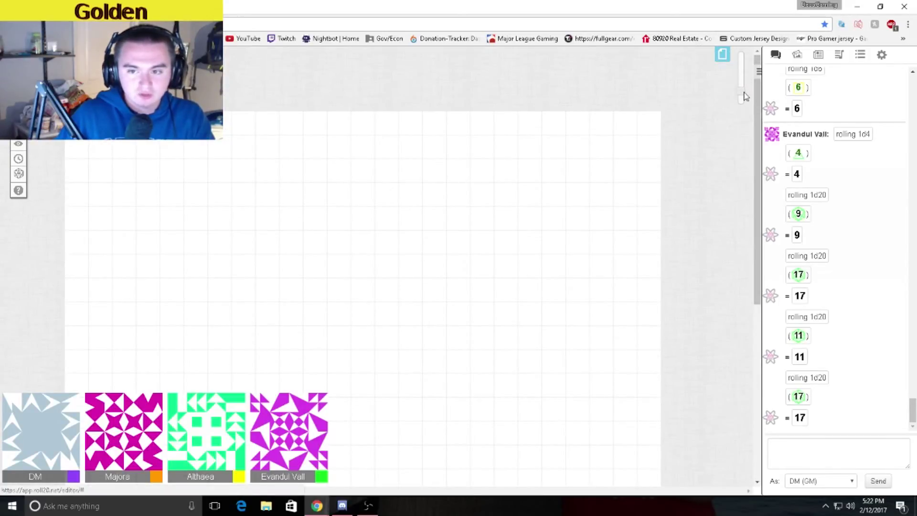
# Reopen the page list, return to the purple room map page, and collapse it
pyautogui.click(724, 57)
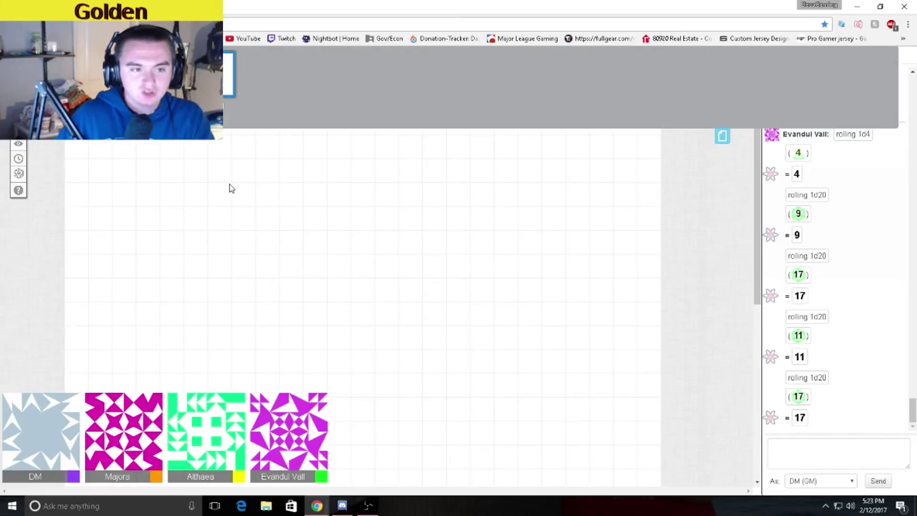
pyautogui.click(722, 136)
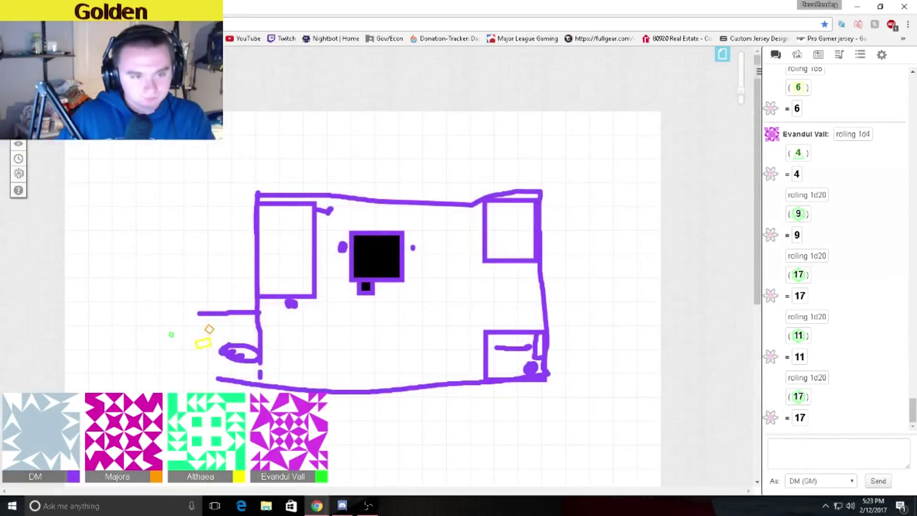
pyautogui.moveTo(18, 150)
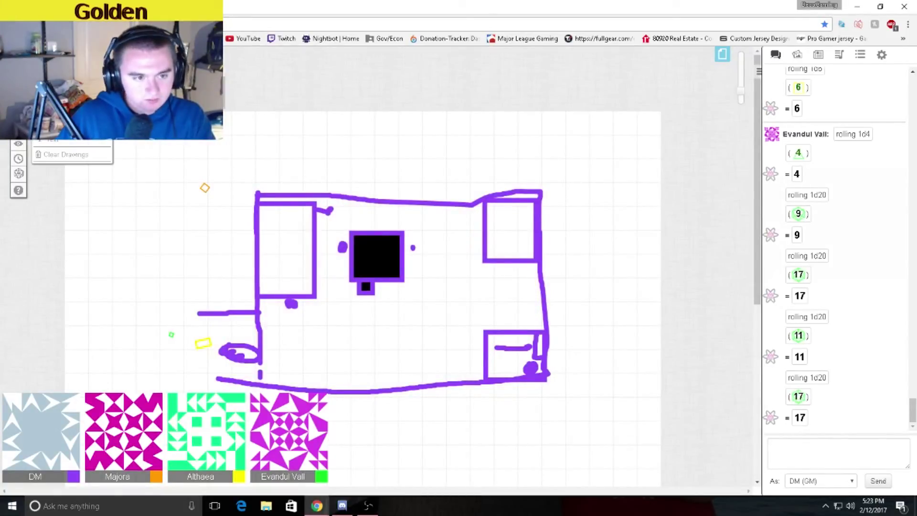
# Use Clear Drawings and confirm Clear to remove all purple room drawings
pyautogui.click(66, 154)
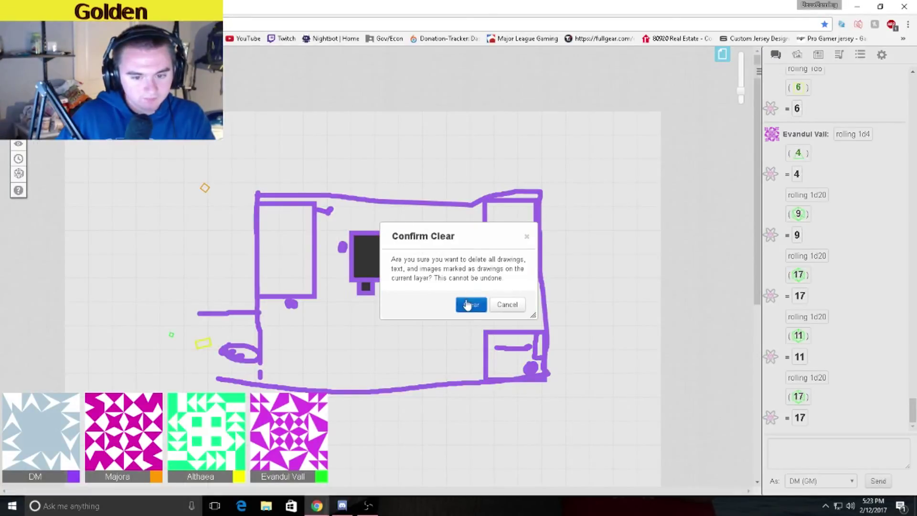
pyautogui.click(471, 304)
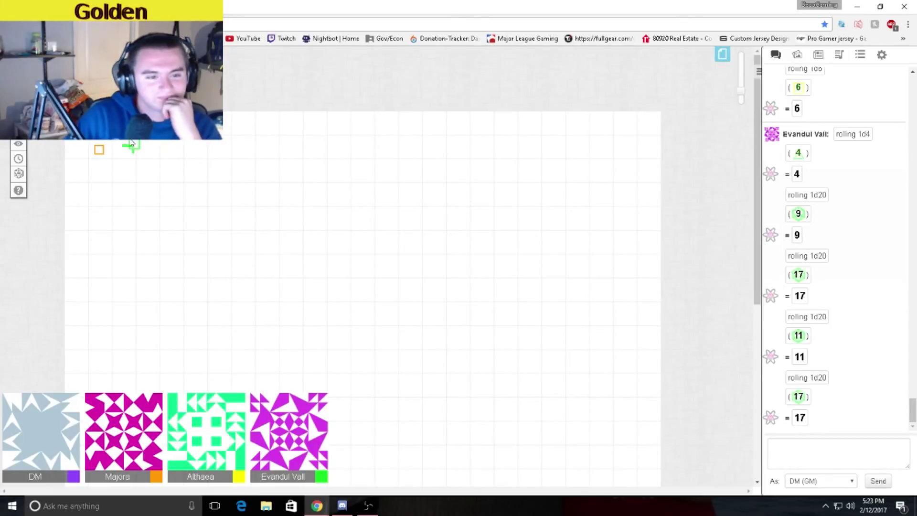
# Reopen the Clear Drawings option and dismiss it without clearing anything
pyautogui.click(18, 143)
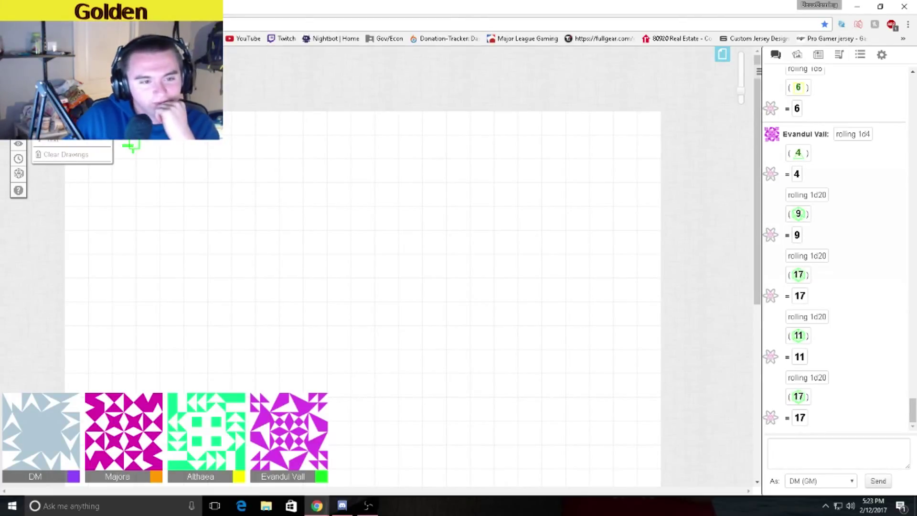
pyautogui.click(296, 209)
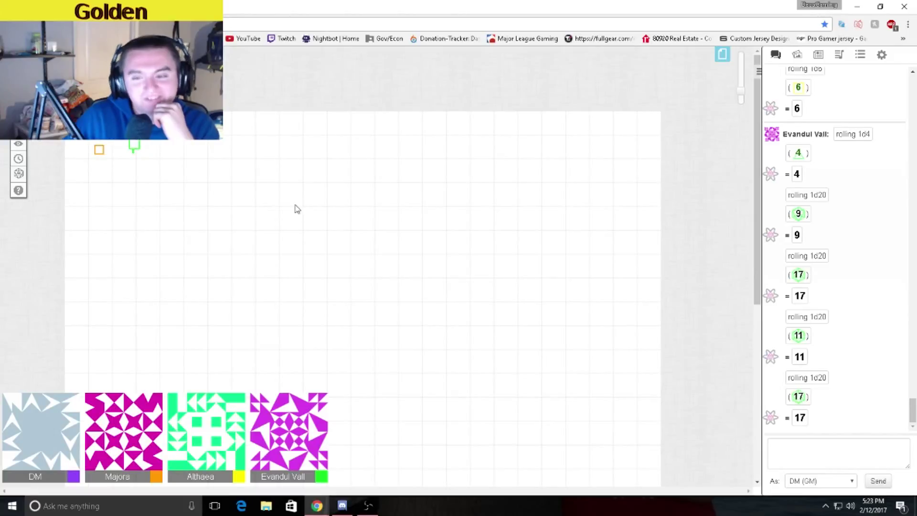